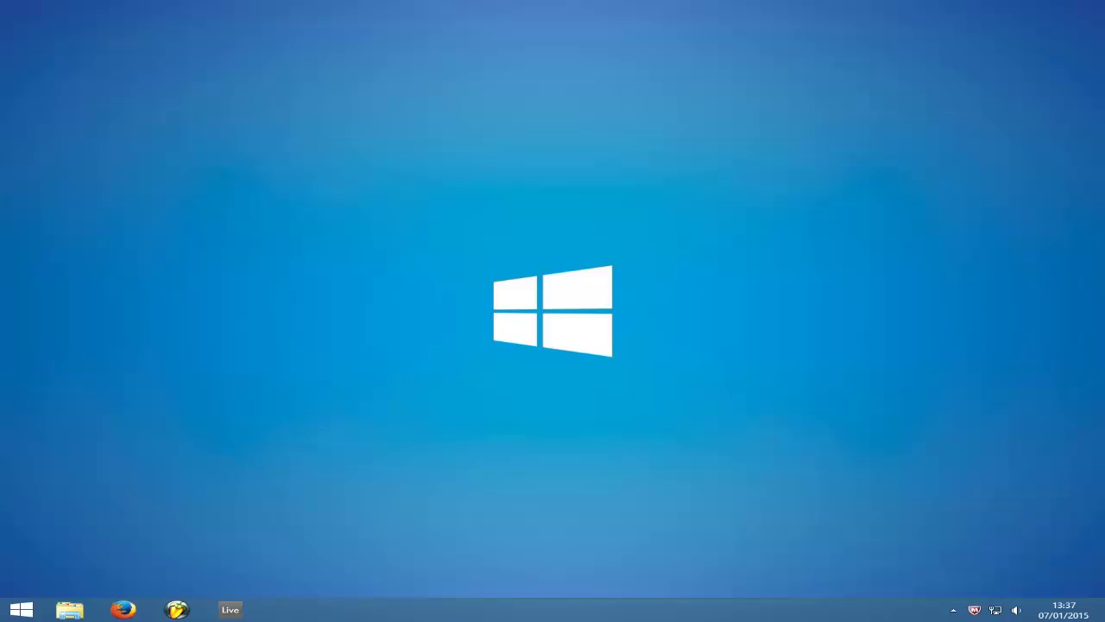
Launch Windows 10 Transformation Pack 2.0.exe from the Téléchargements folder and minimize the folder window behind the installer.
{"action": "left_click_drag", "start_coordinate": [1104, 95], "coordinate": [561, 115]}
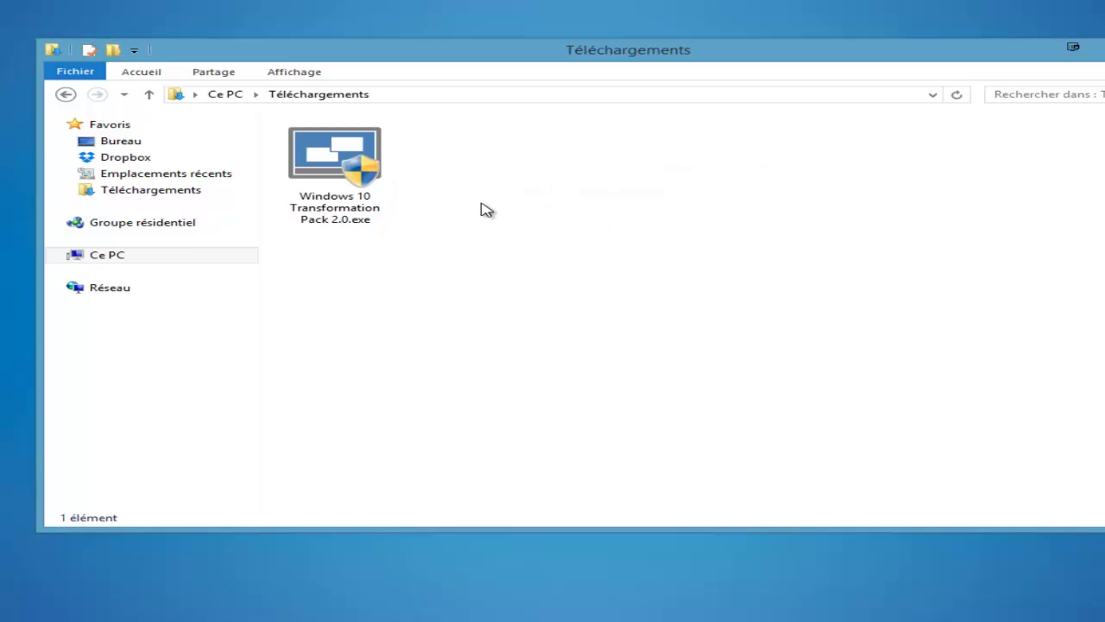
{"action": "left_click", "coordinate": [345, 170]}
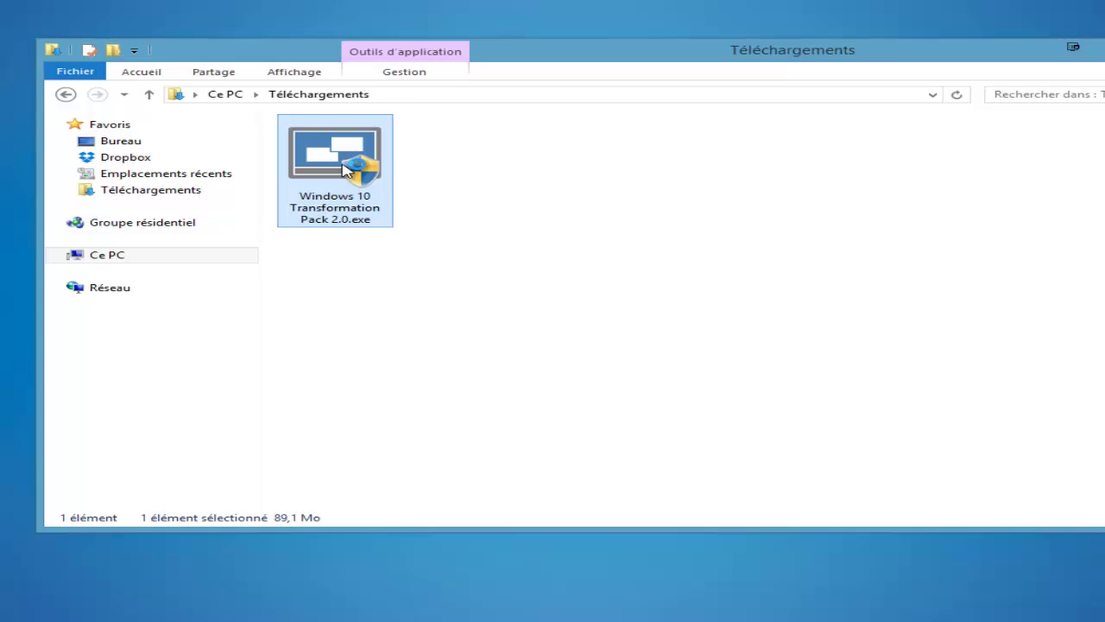
{"action": "double_click", "coordinate": [344, 169]}
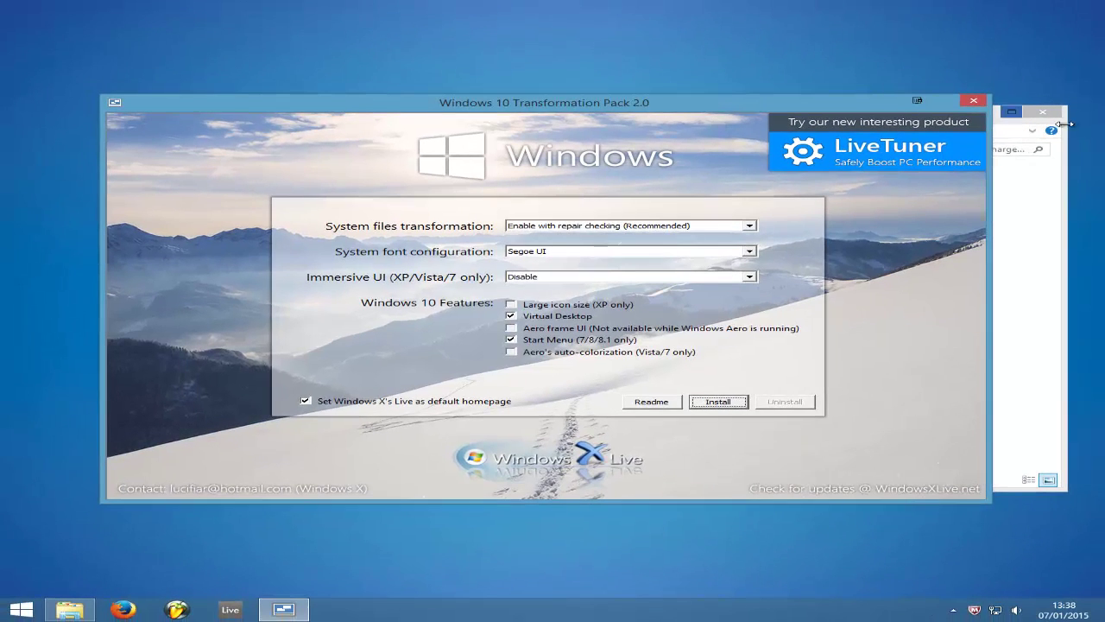
{"action": "left_click", "coordinate": [1011, 111]}
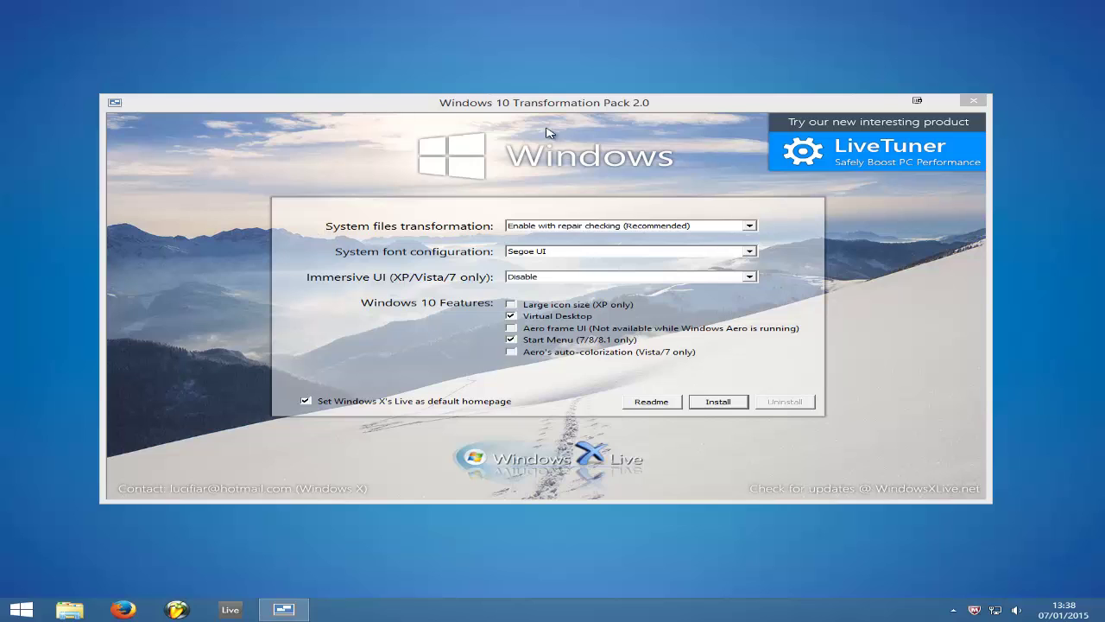
{"action": "left_click_drag", "start_coordinate": [544, 109], "coordinate": [544, 104]}
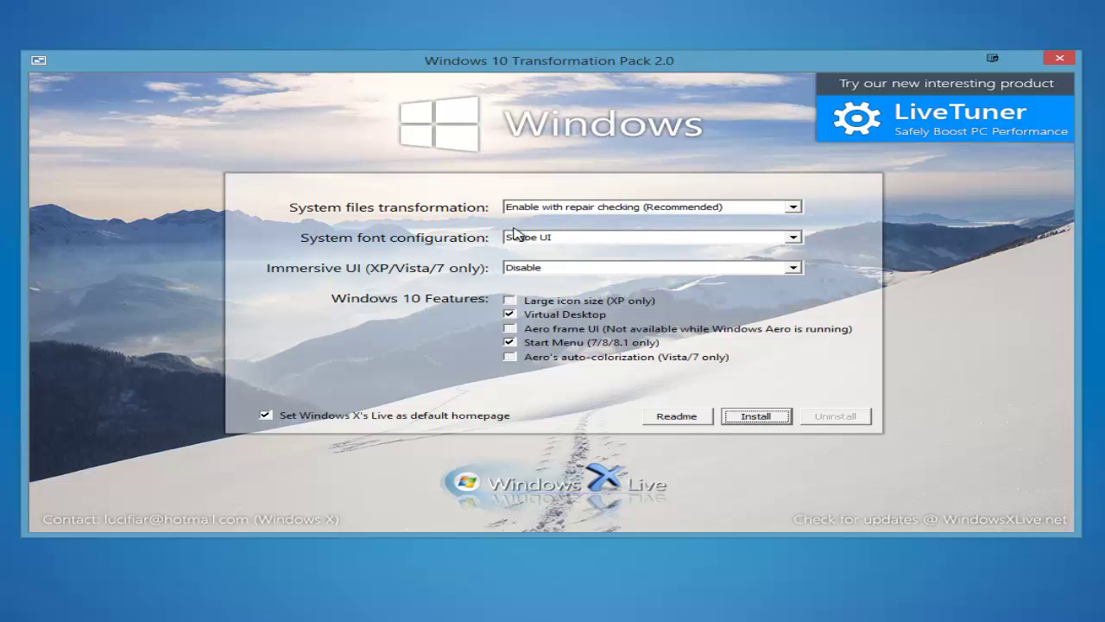
Review the system files, font and Immersive UI choices, keeping Enable with repair checking (Recommended), Segoe UI and Disable.
{"action": "left_click", "coordinate": [717, 211]}
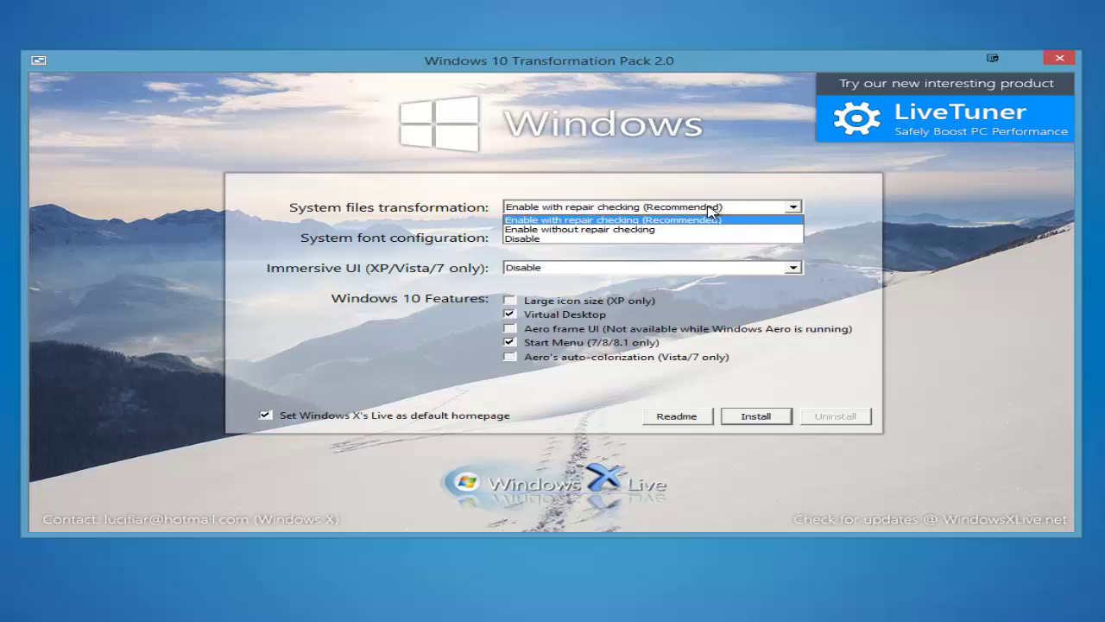
{"action": "left_click", "coordinate": [629, 212]}
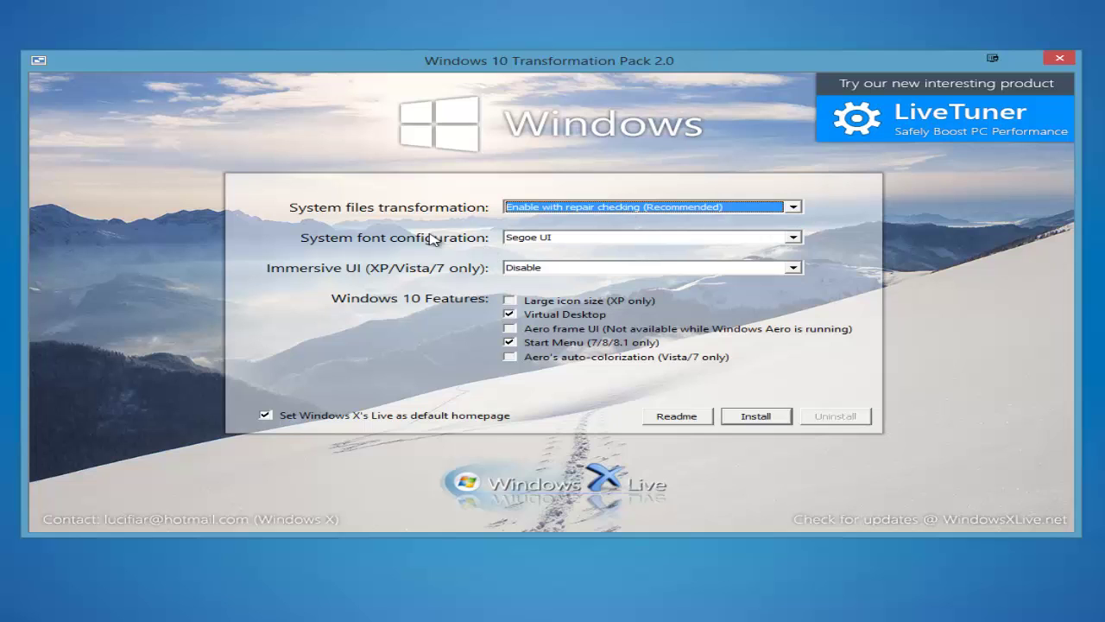
{"action": "left_click", "coordinate": [626, 240]}
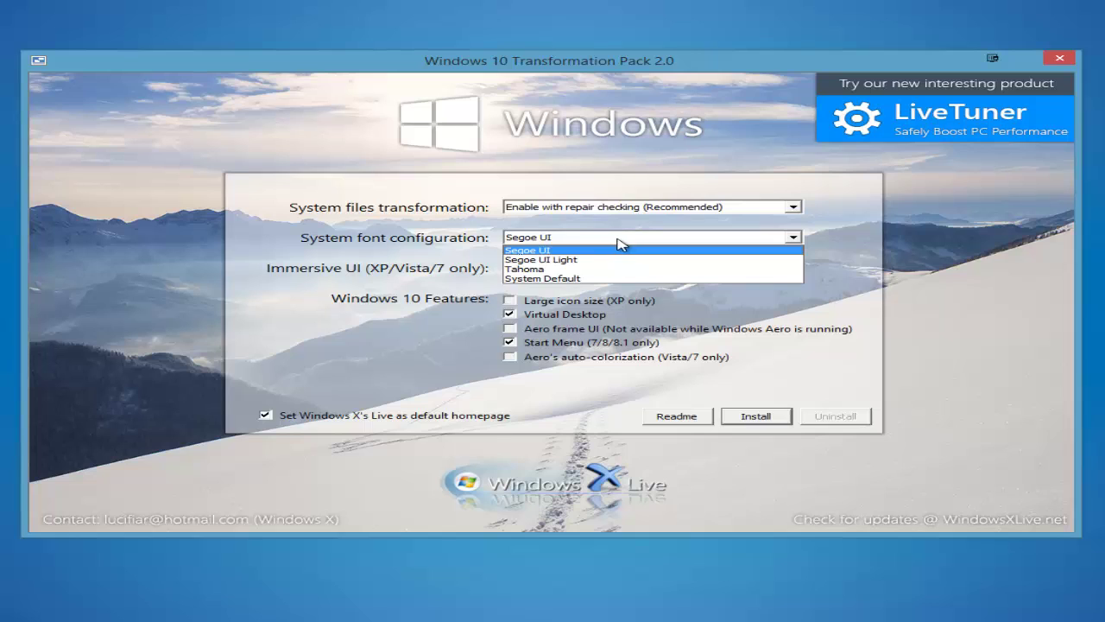
{"action": "left_click", "coordinate": [622, 242]}
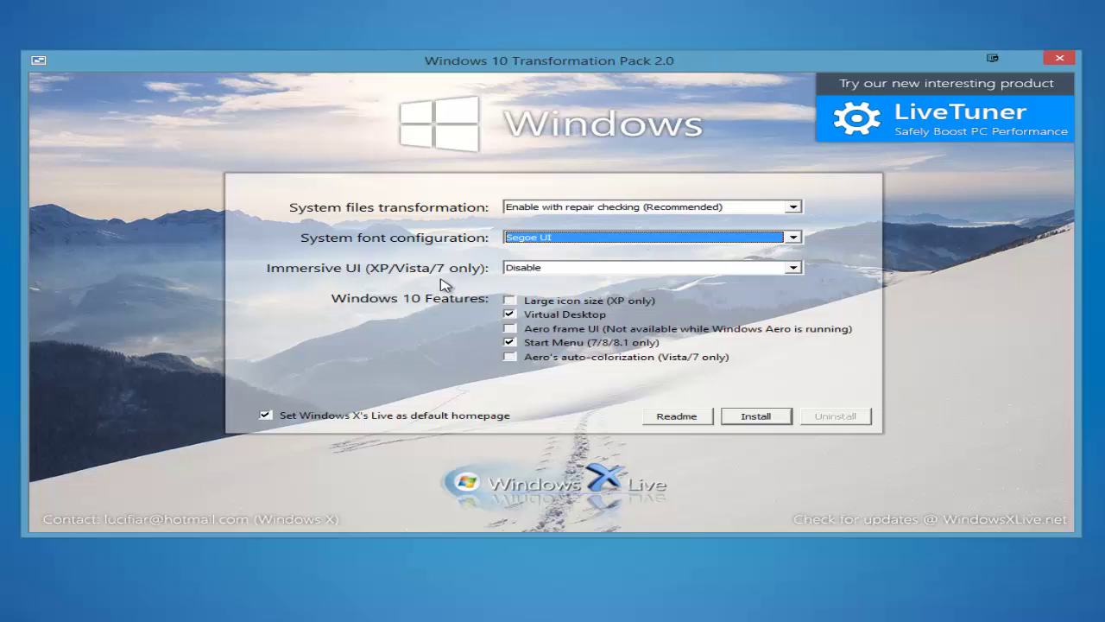
{"action": "left_click", "coordinate": [537, 270]}
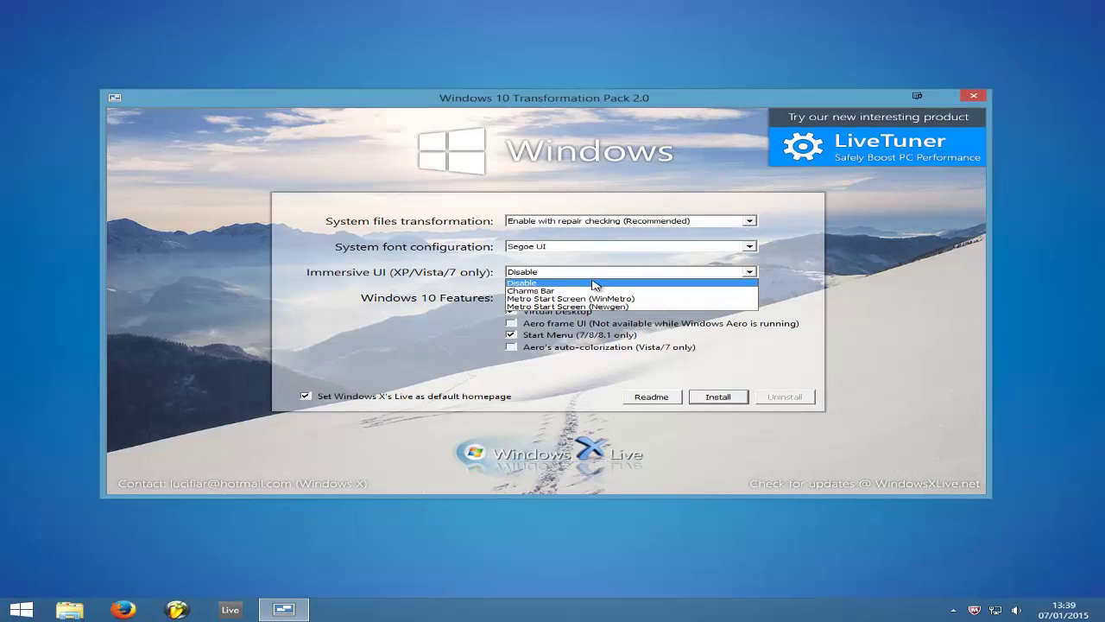
{"action": "left_click", "coordinate": [422, 260]}
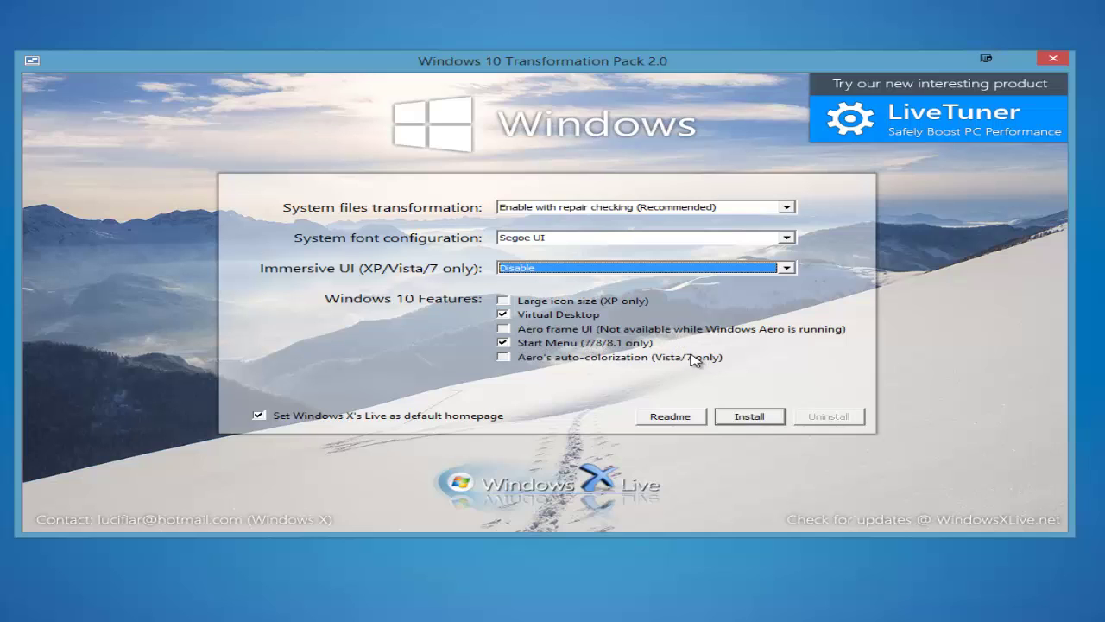
Turn off setting Windows X's Live as the default homepage and start installing the transformation pack.
{"action": "left_click", "coordinate": [259, 417]}
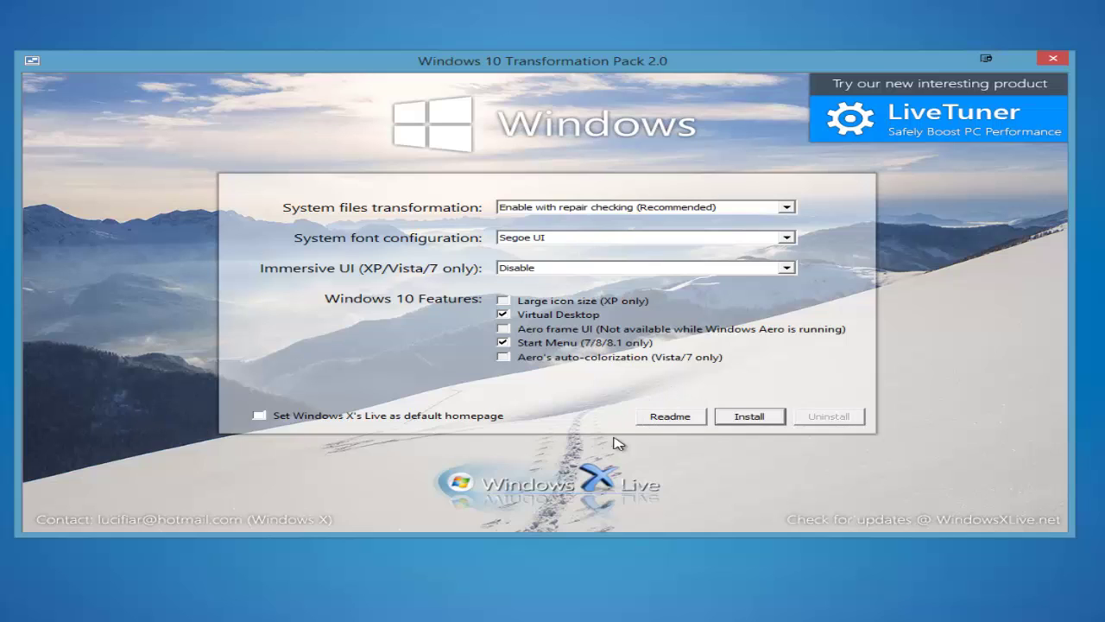
{"action": "left_click", "coordinate": [751, 418]}
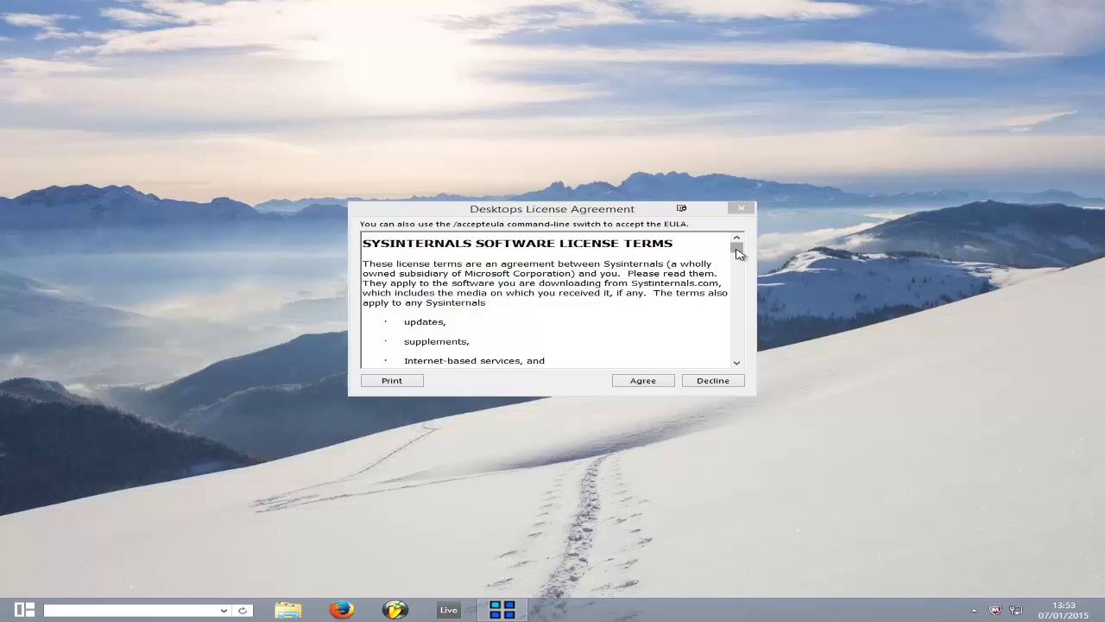
Accept the Desktops license agreement and confirm the virtual desktop hotkeys as Alt with Number (1, 2, 3, 4).
{"action": "left_click_drag", "start_coordinate": [734, 249], "coordinate": [727, 284]}
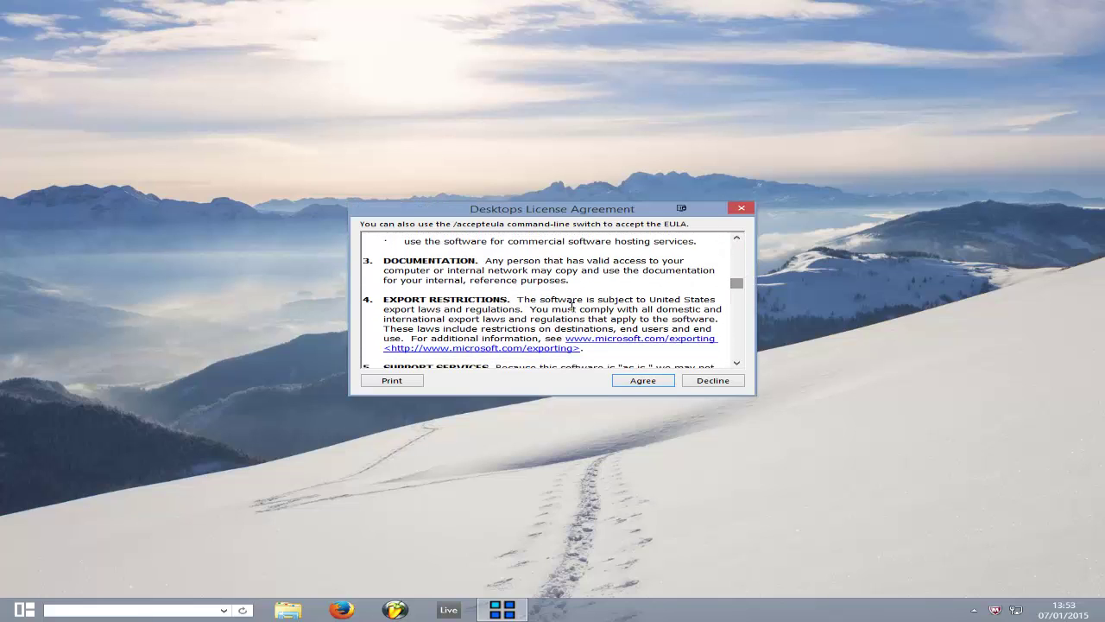
{"action": "left_click", "coordinate": [645, 380]}
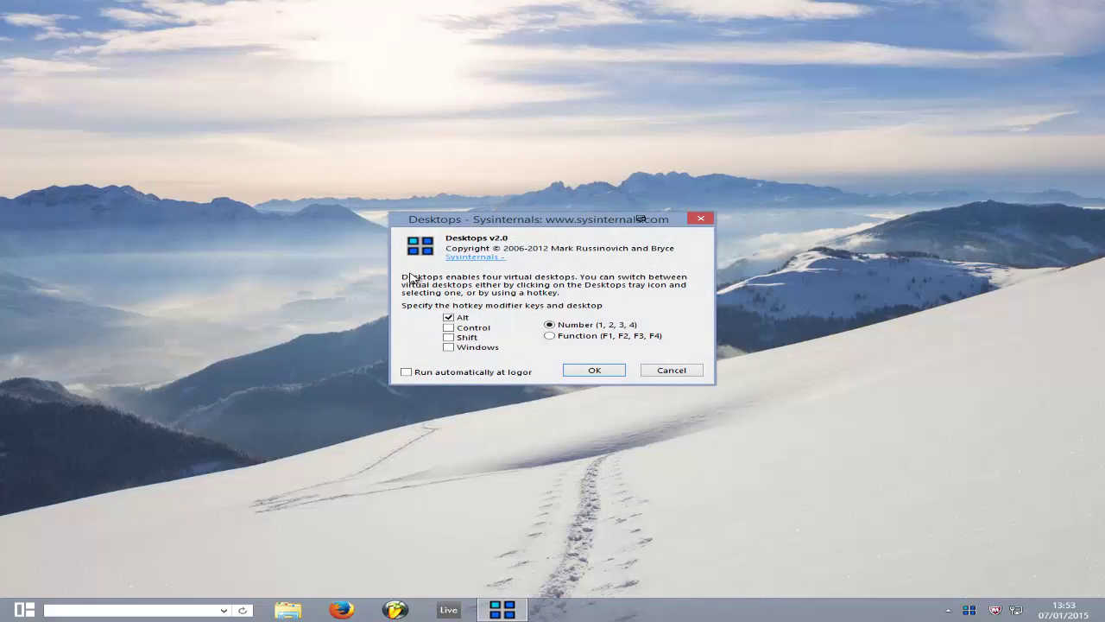
{"action": "left_click", "coordinate": [604, 371]}
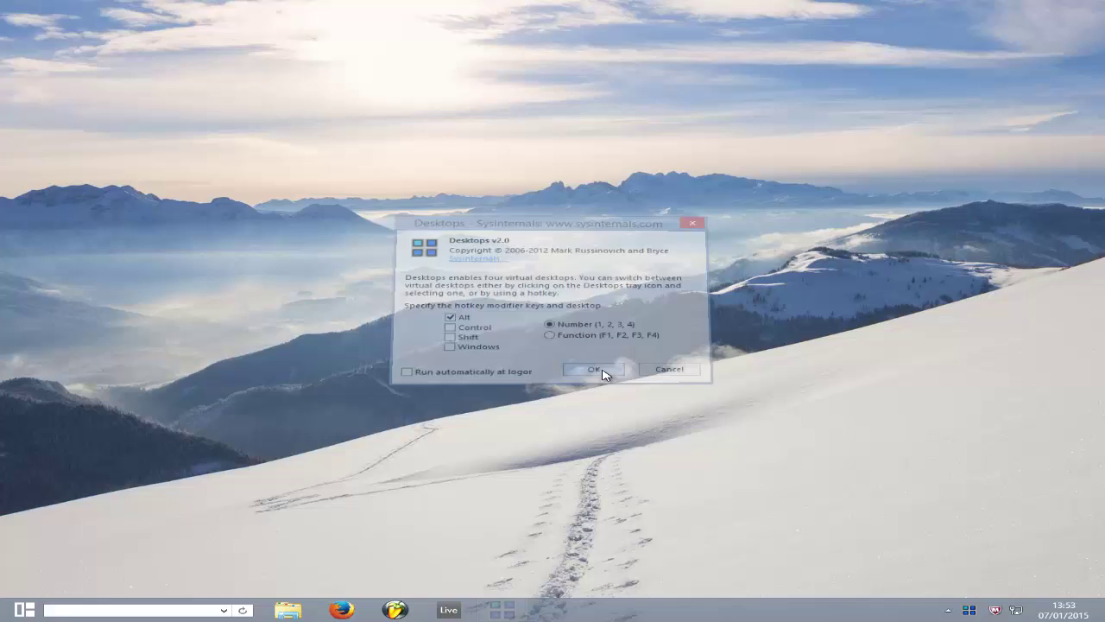
Examine the virtual desktop selector and the new start menu with its tiles and Desktop item list.
{"action": "left_click", "coordinate": [969, 611]}
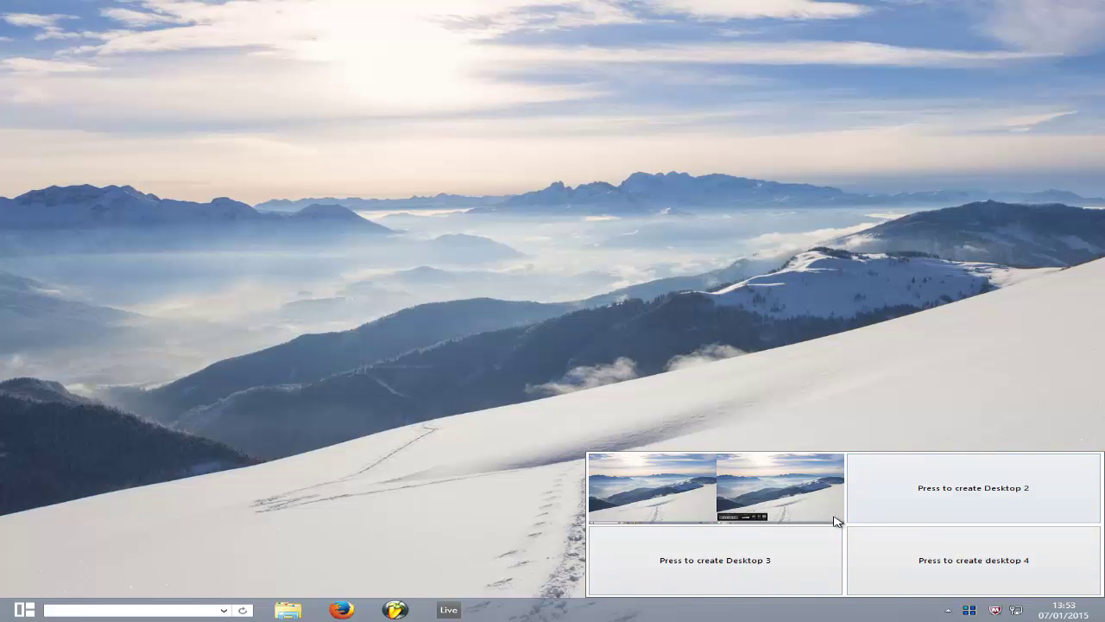
{"action": "left_click", "coordinate": [548, 323]}
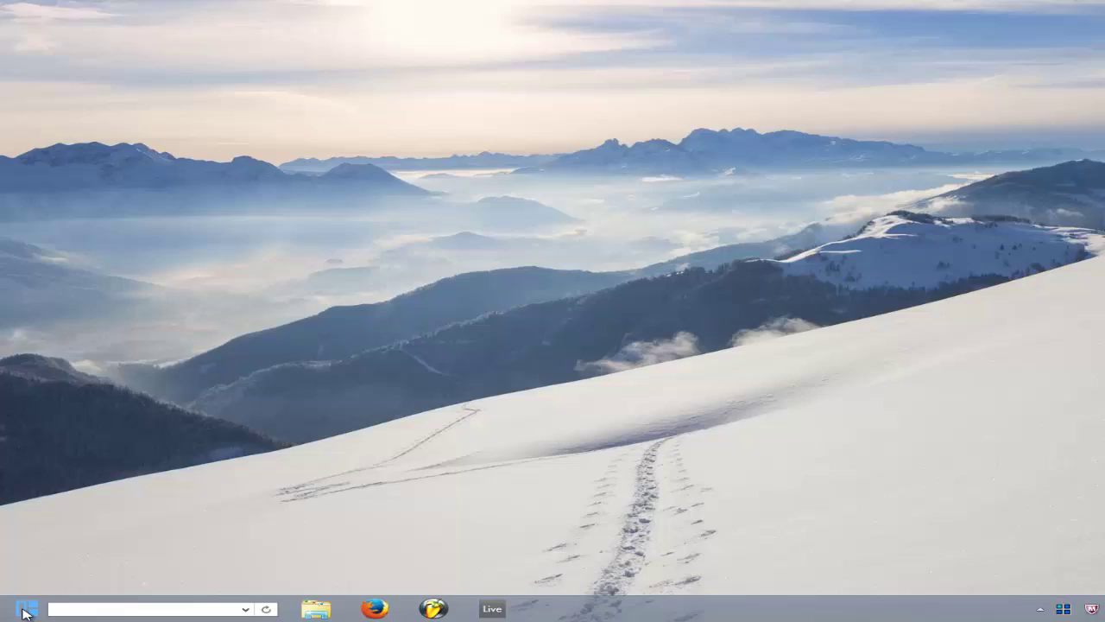
{"action": "left_click", "coordinate": [24, 613]}
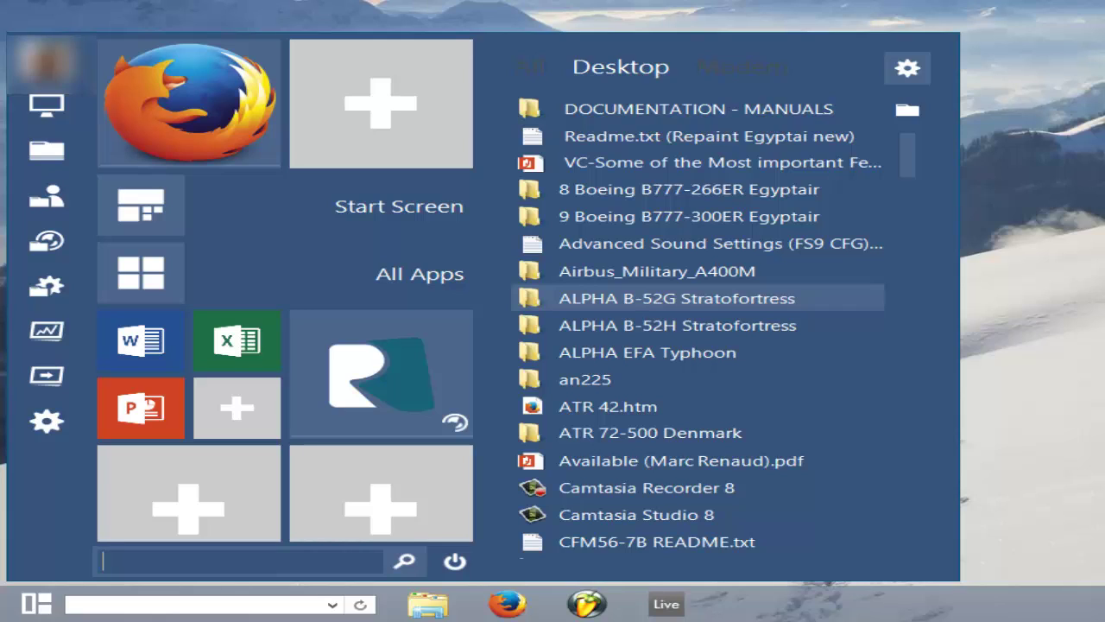
{"action": "left_click_drag", "start_coordinate": [864, 191], "coordinate": [316, 286]}
{"action": "mouse_move", "coordinate": [242, 290]}
{"action": "left_mouse_down"}
{"action": "mouse_move", "coordinate": [526, 328]}
{"action": "mouse_move", "coordinate": [682, 272]}
{"action": "left_mouse_up"}
{"action": "left_click", "coordinate": [1097, 9]}
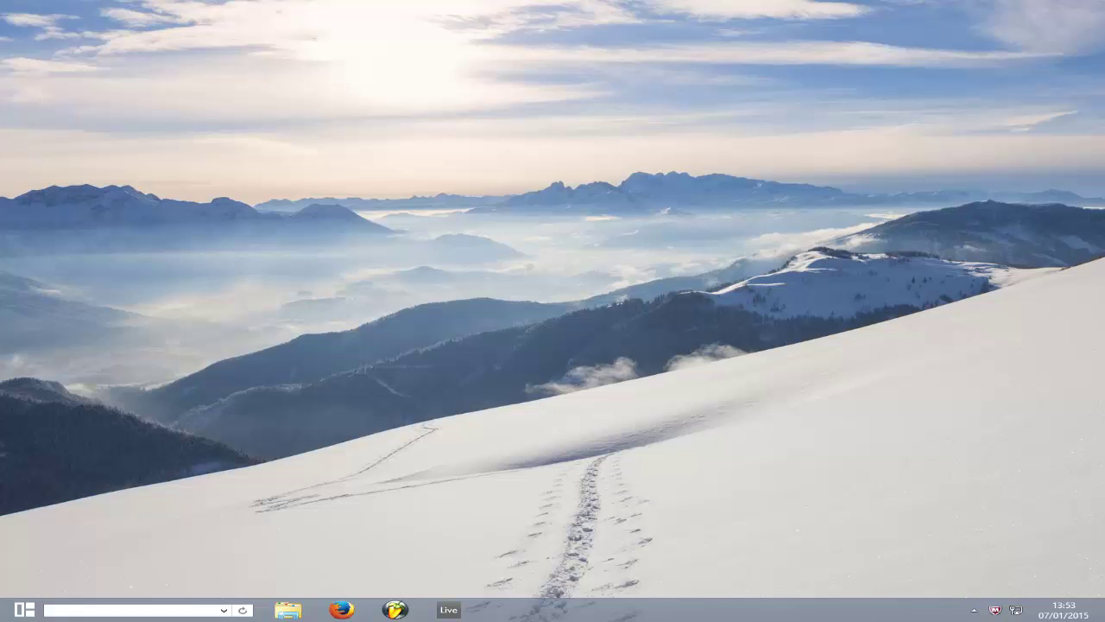
Open Ce PC to inspect the restyled file window, view the Téléchargements folder and minimize the window.
{"action": "key", "text": "super+e"}
{"action": "left_click_drag", "start_coordinate": [565, 156], "coordinate": [561, 111]}
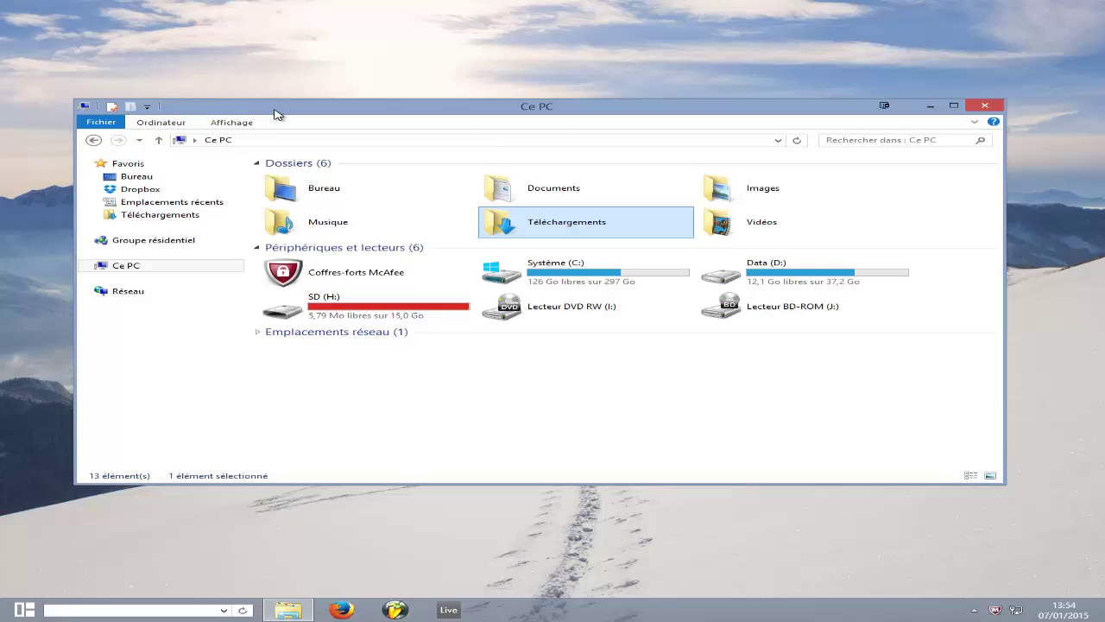
{"action": "left_click_drag", "start_coordinate": [278, 111], "coordinate": [288, 118]}
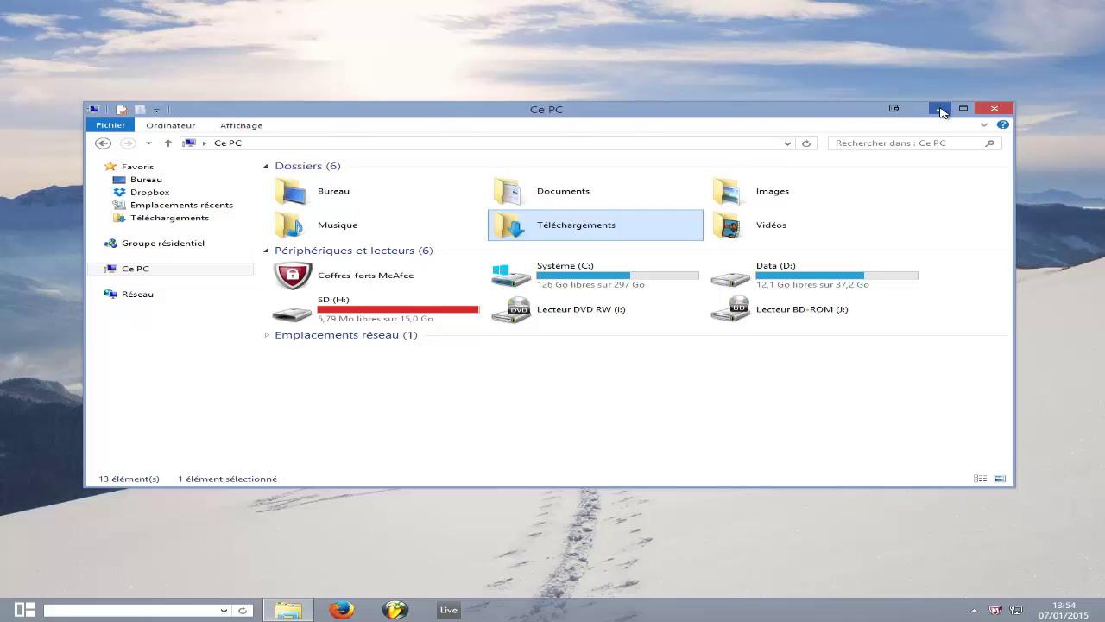
{"action": "left_click", "coordinate": [141, 221]}
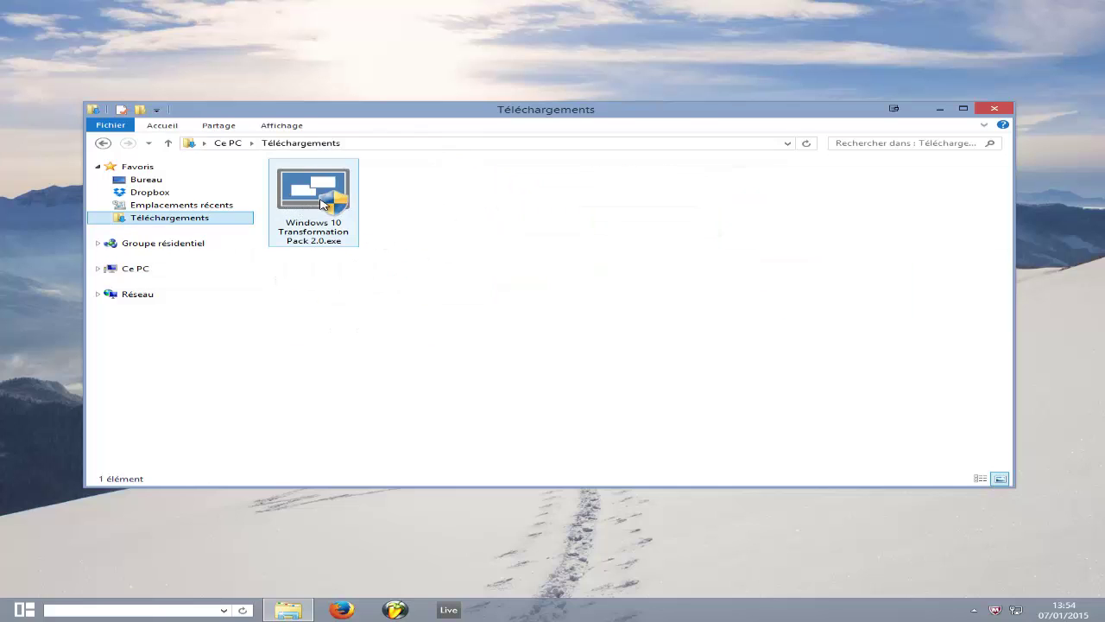
{"action": "left_click", "coordinate": [940, 109]}
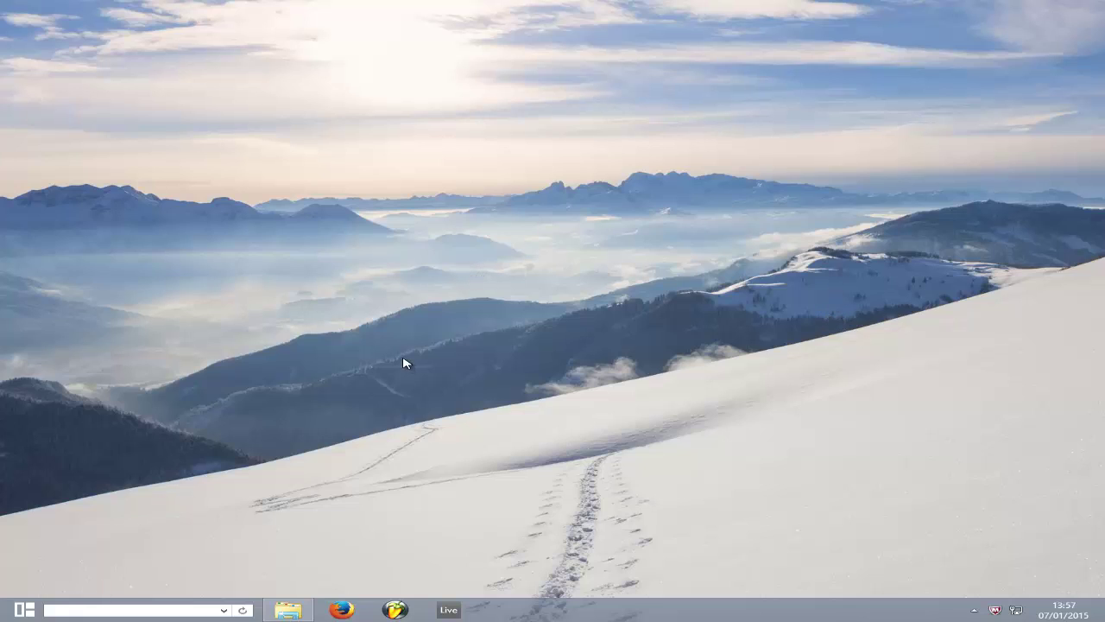
Open the Control Panel with the Run command "control" and show the list of programs to uninstall.
{"action": "key", "text": "super+r"}
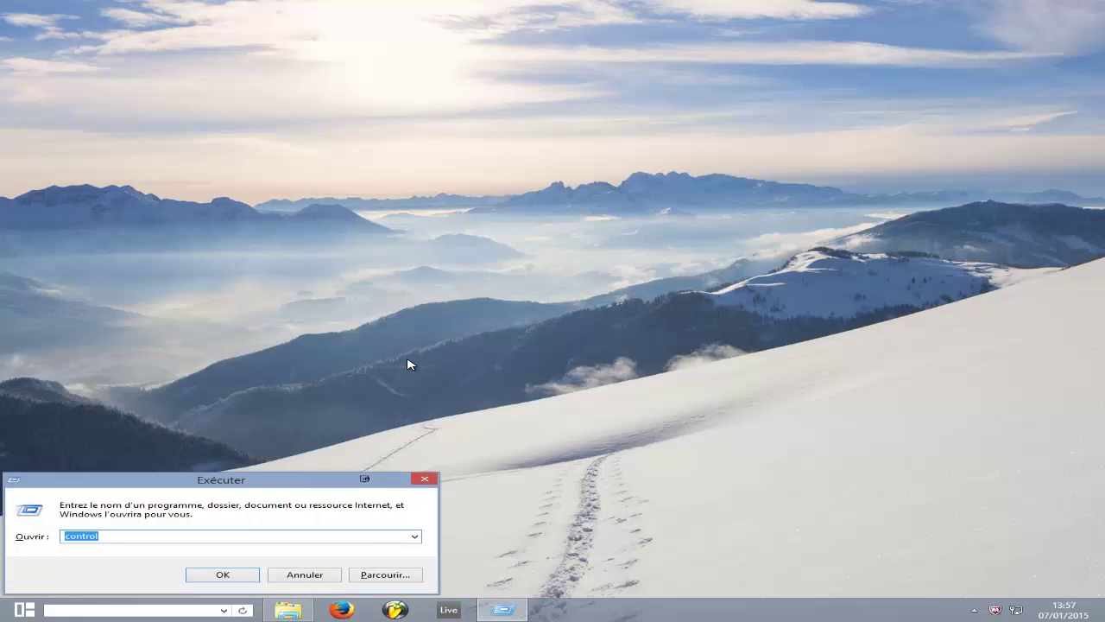
{"action": "type", "text": "coà"}
{"action": "key", "text": "BackSpace"}
{"action": "type", "text": "ntrol"}
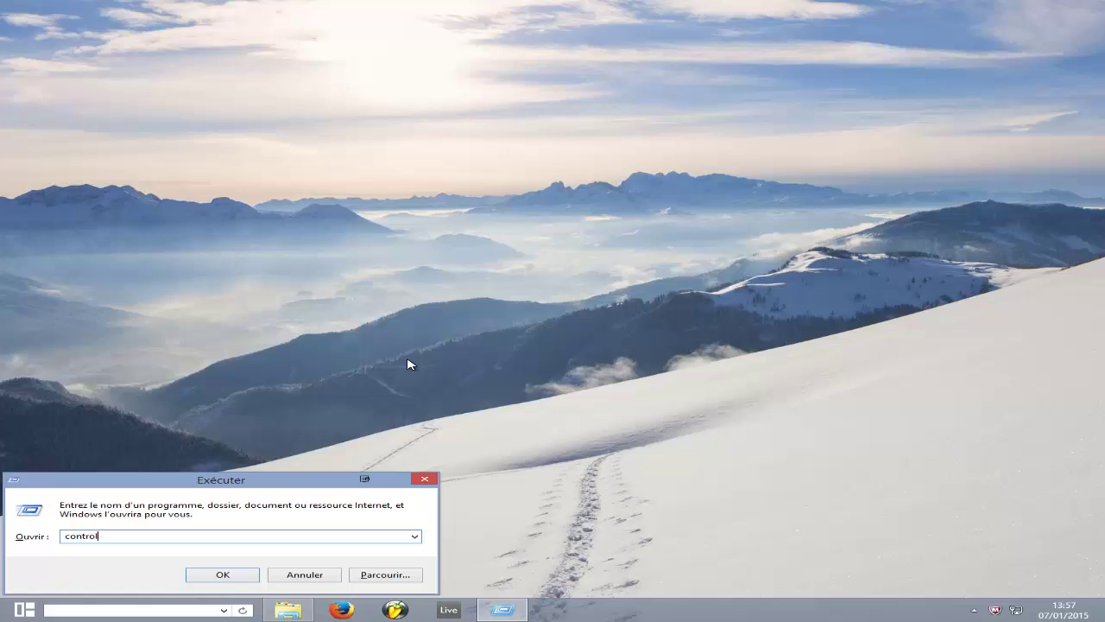
{"action": "key", "text": "Return"}
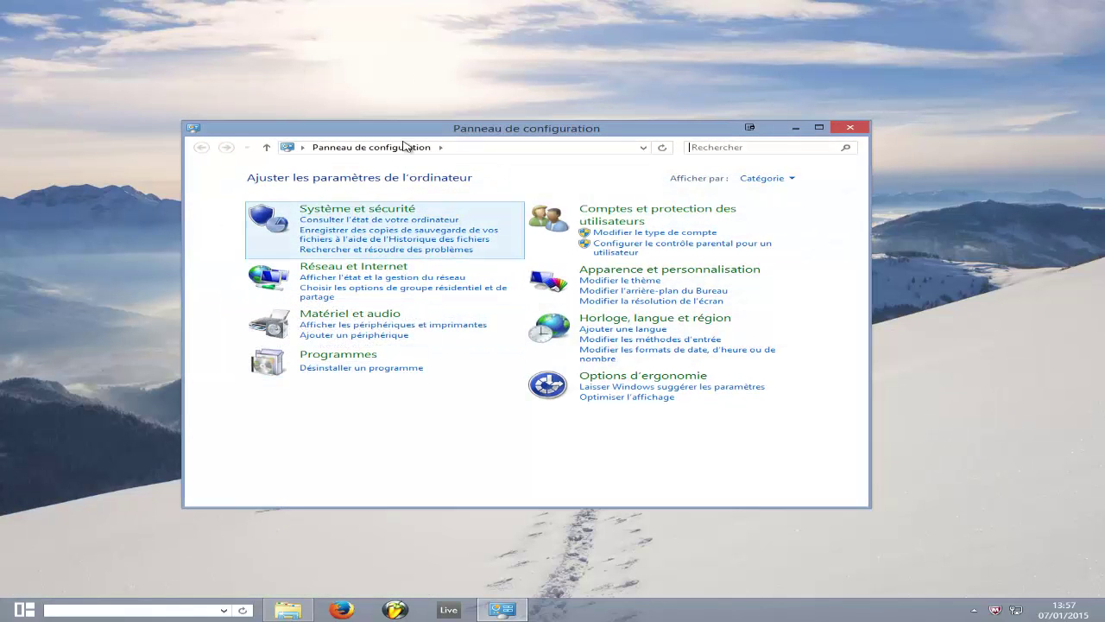
{"action": "left_click", "coordinate": [359, 354]}
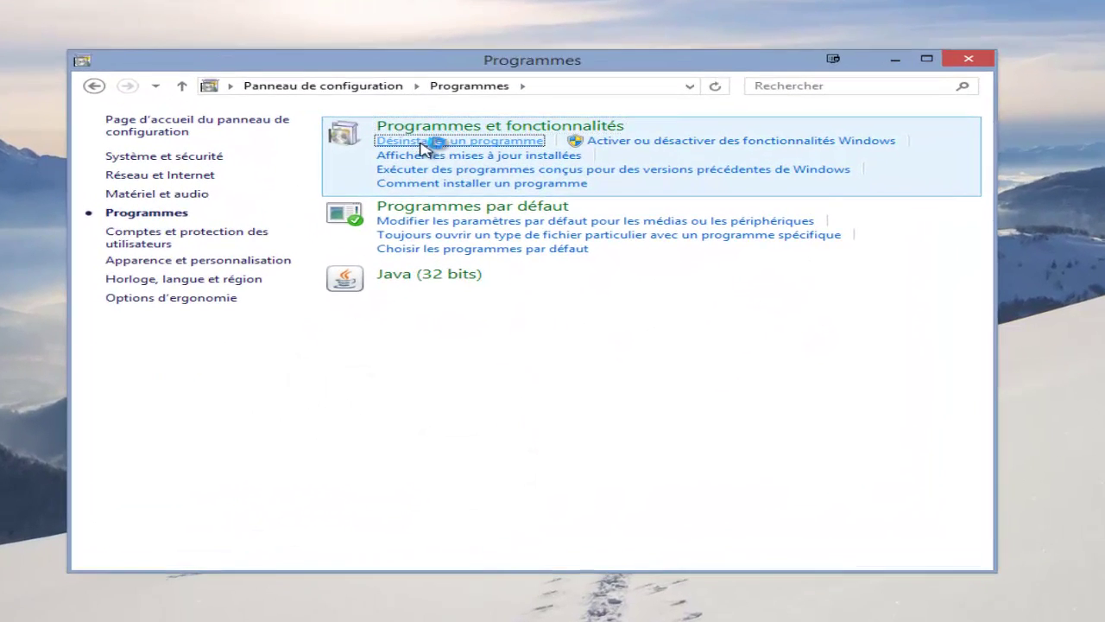
{"action": "left_click", "coordinate": [437, 148]}
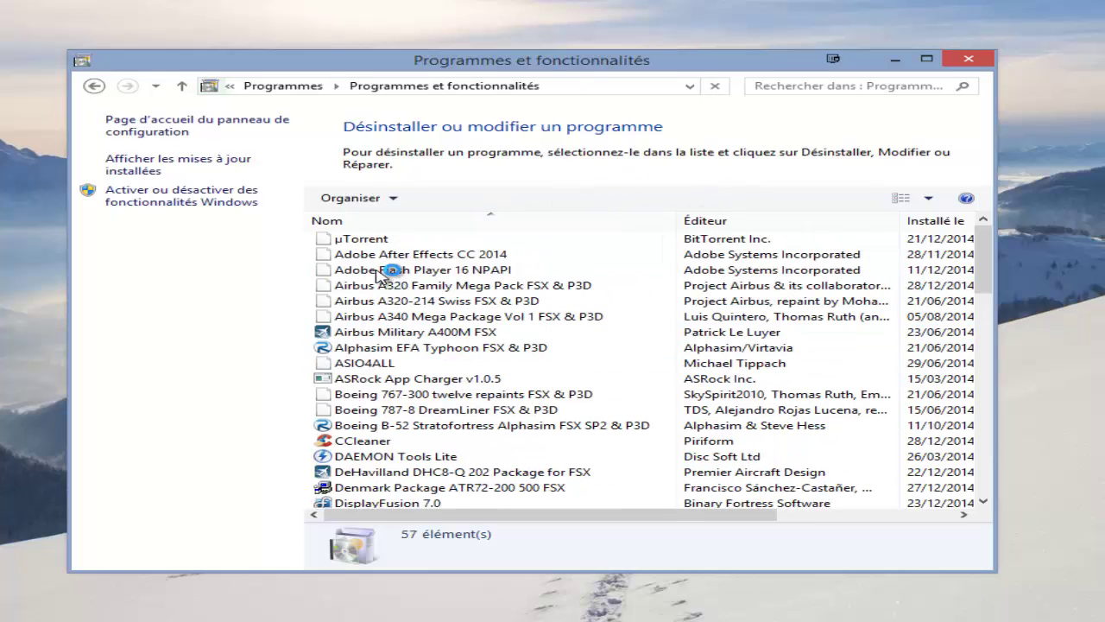
Start uninstalling Windows 10 Transformation Pack from the installed programs list and confirm its removal.
{"action": "left_click", "coordinate": [473, 348]}
{"action": "scroll", "coordinate": [470, 349], "scroll_direction": "down", "scroll_amount": 2}
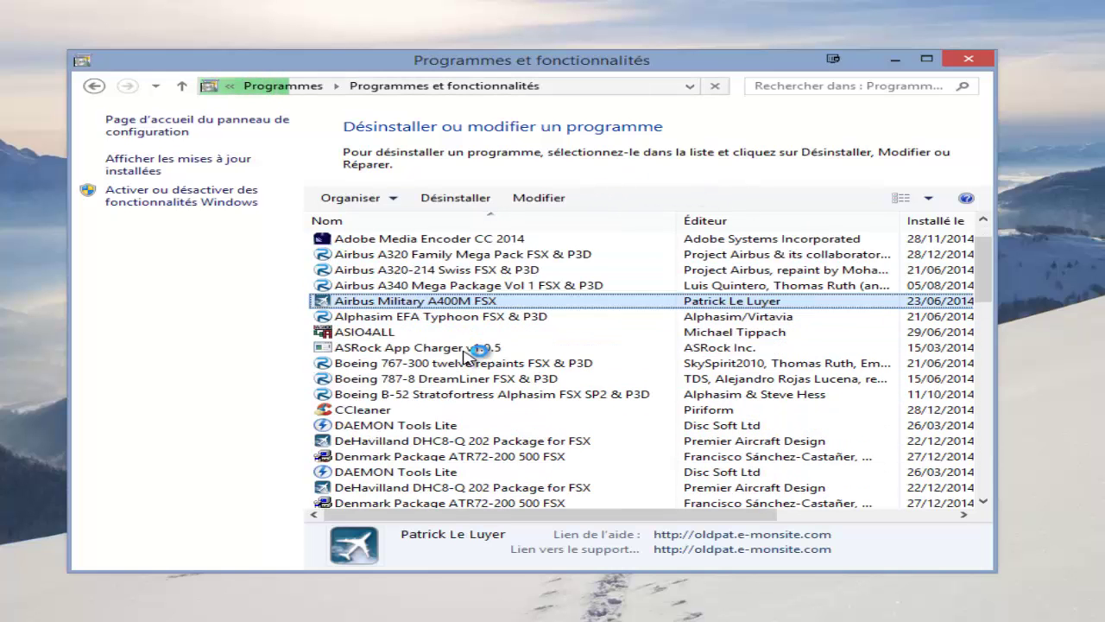
{"action": "scroll", "coordinate": [467, 350], "scroll_direction": "down", "scroll_amount": 4}
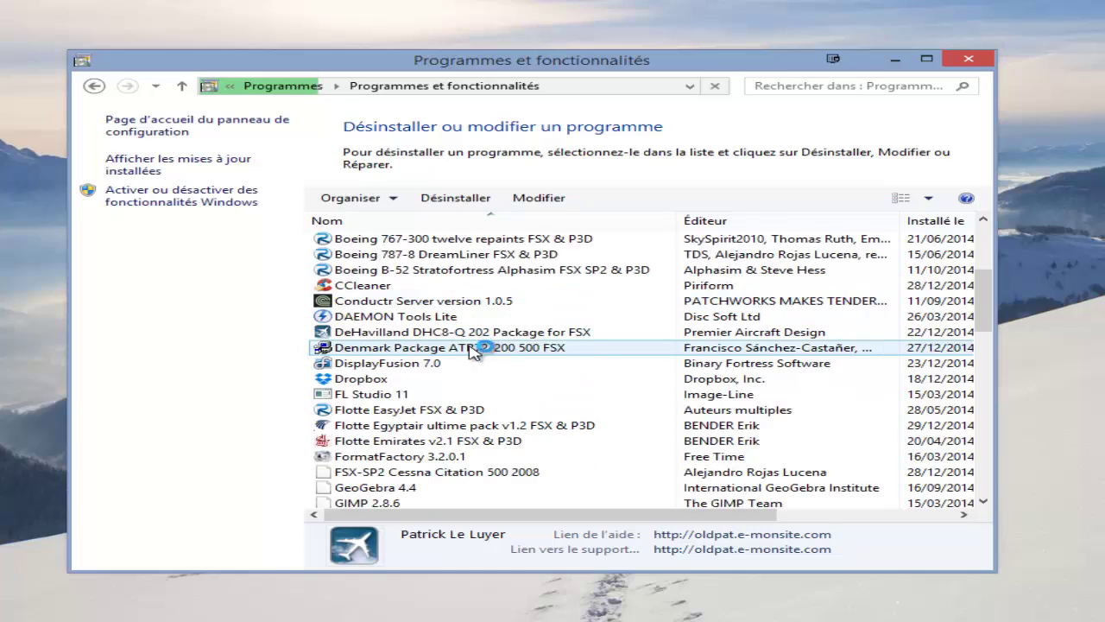
{"action": "scroll", "coordinate": [553, 432], "scroll_direction": "down", "scroll_amount": 9}
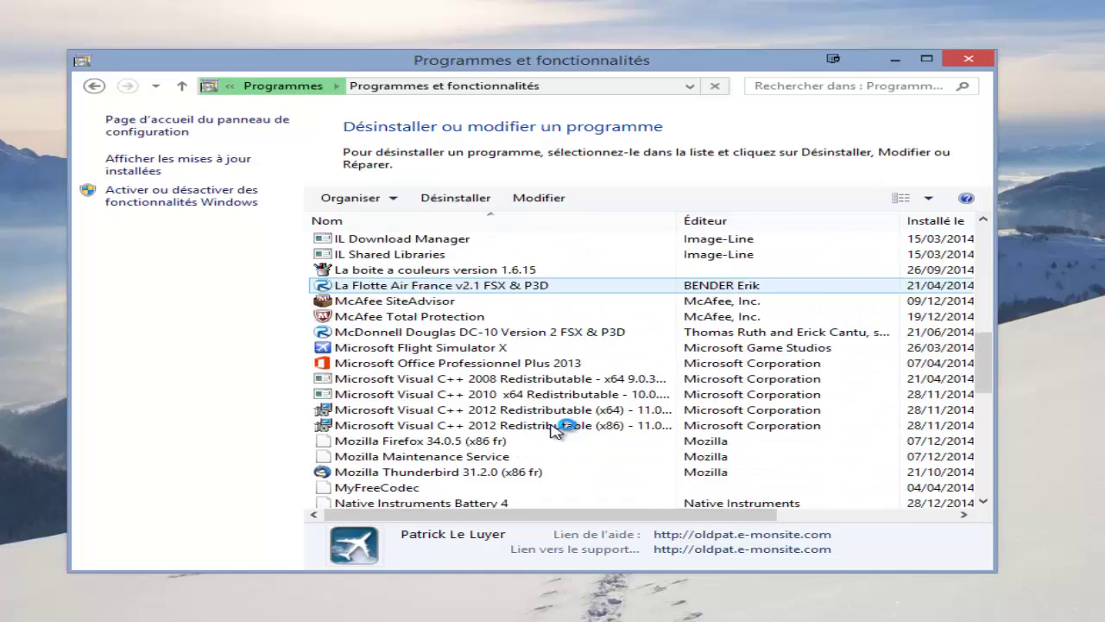
{"action": "scroll", "coordinate": [553, 429], "scroll_direction": "down", "scroll_amount": 3}
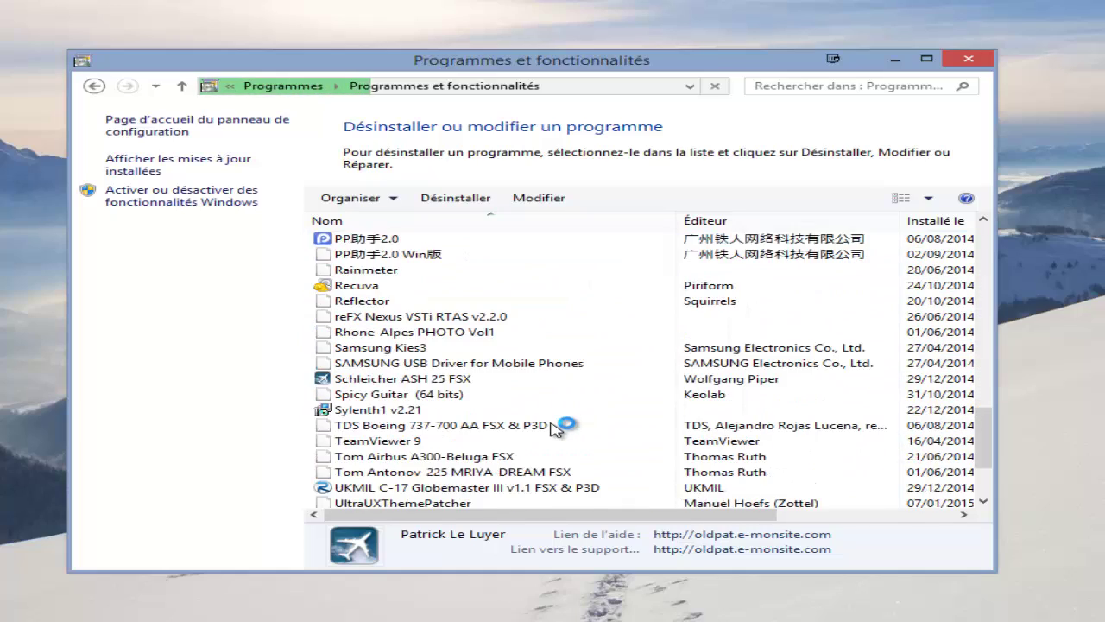
{"action": "scroll", "coordinate": [553, 429], "scroll_direction": "down", "scroll_amount": 2}
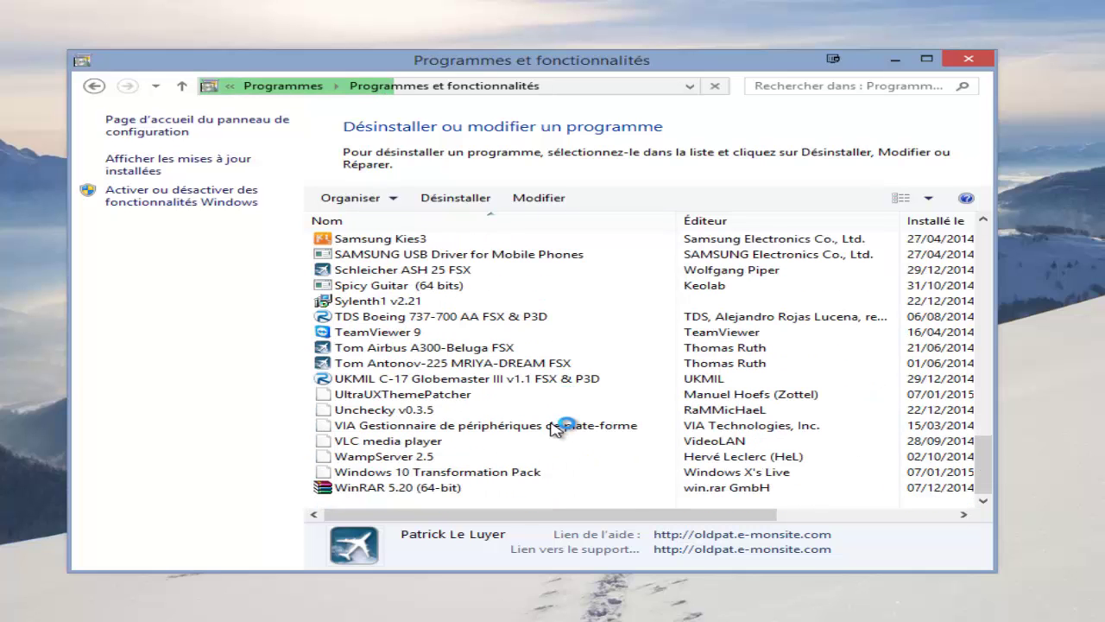
{"action": "scroll", "coordinate": [507, 388], "scroll_direction": "up", "scroll_amount": 1}
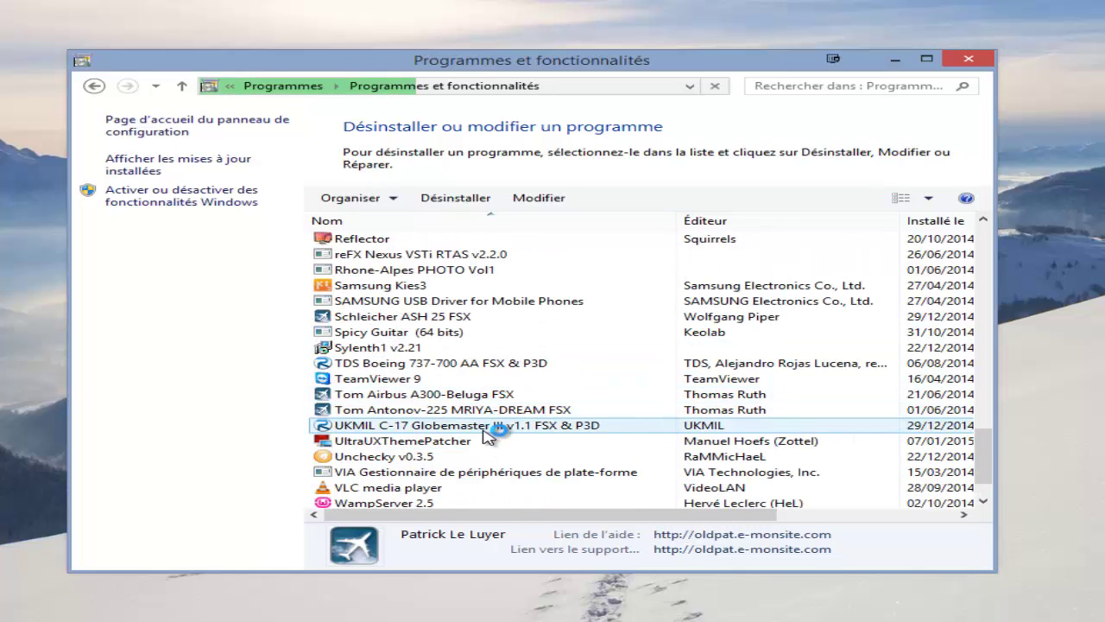
{"action": "scroll", "coordinate": [506, 456], "scroll_direction": "up", "scroll_amount": 1}
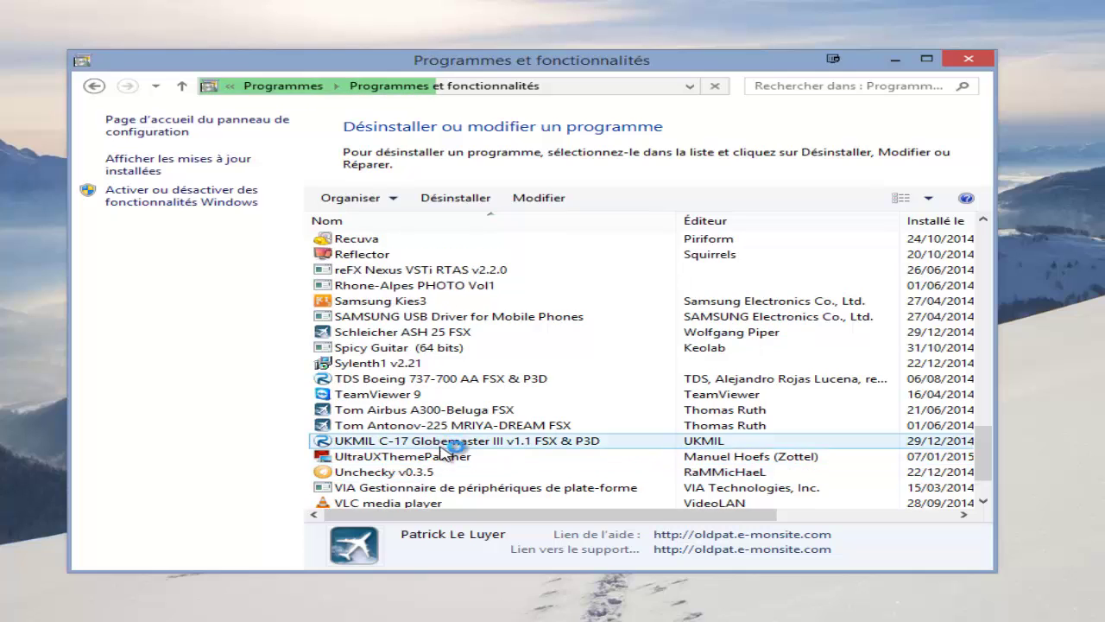
{"action": "scroll", "coordinate": [487, 458], "scroll_direction": "down", "scroll_amount": 1}
{"action": "scroll", "coordinate": [486, 458], "scroll_direction": "down", "scroll_amount": 1}
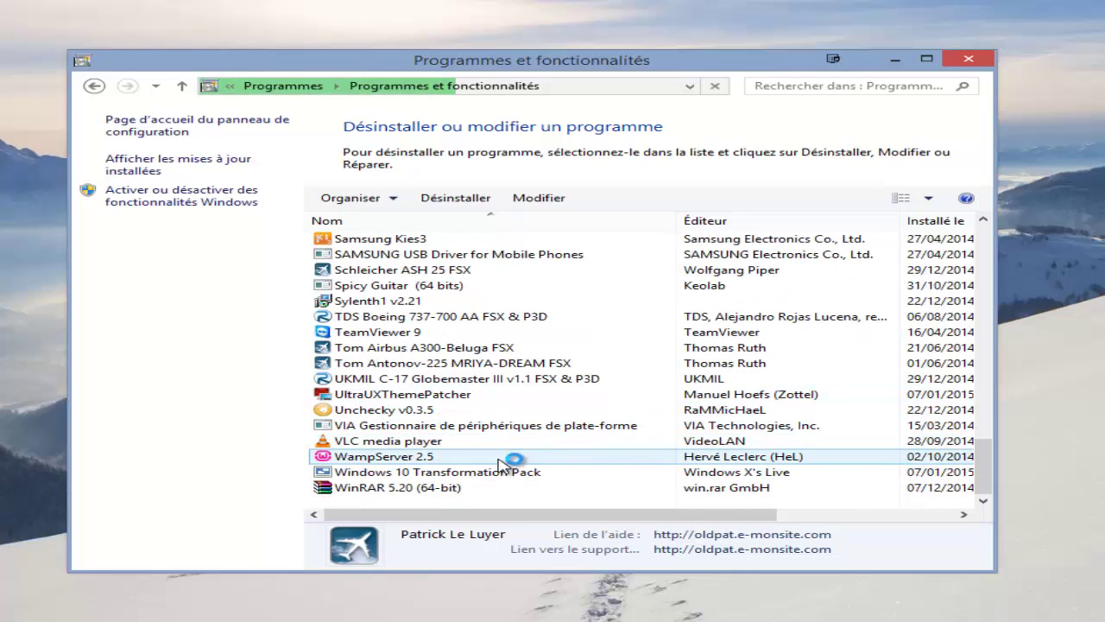
{"action": "left_click", "coordinate": [501, 471]}
{"action": "left_click_drag", "start_coordinate": [501, 472], "coordinate": [444, 456]}
{"action": "scroll", "coordinate": [445, 457], "scroll_direction": "up", "scroll_amount": 3}
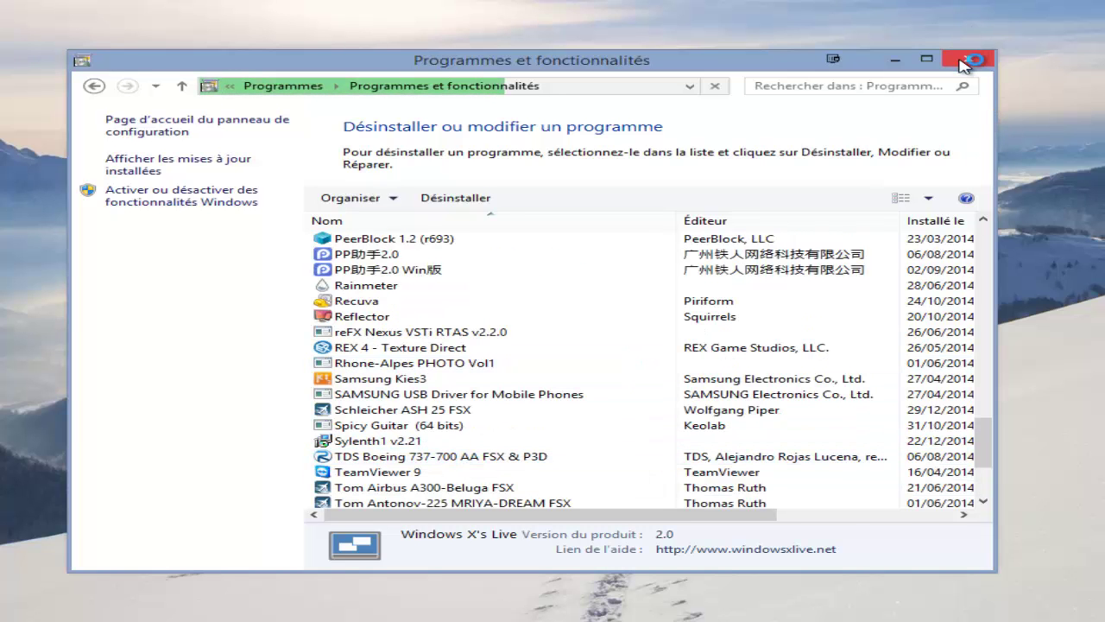
{"action": "left_click", "coordinate": [895, 64]}
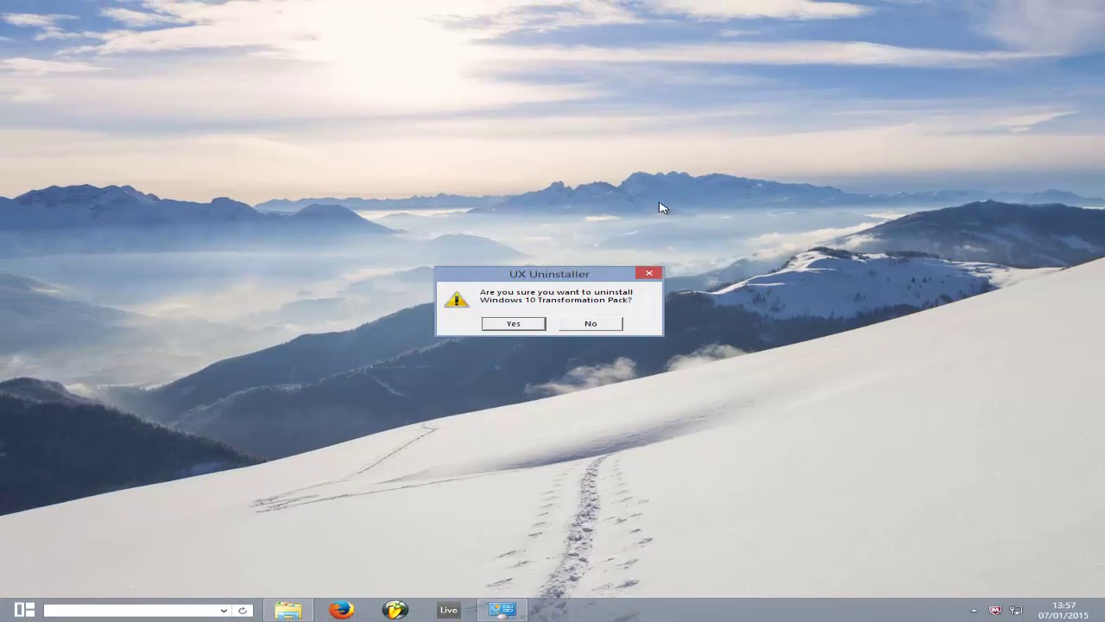
{"action": "left_click", "coordinate": [505, 325]}
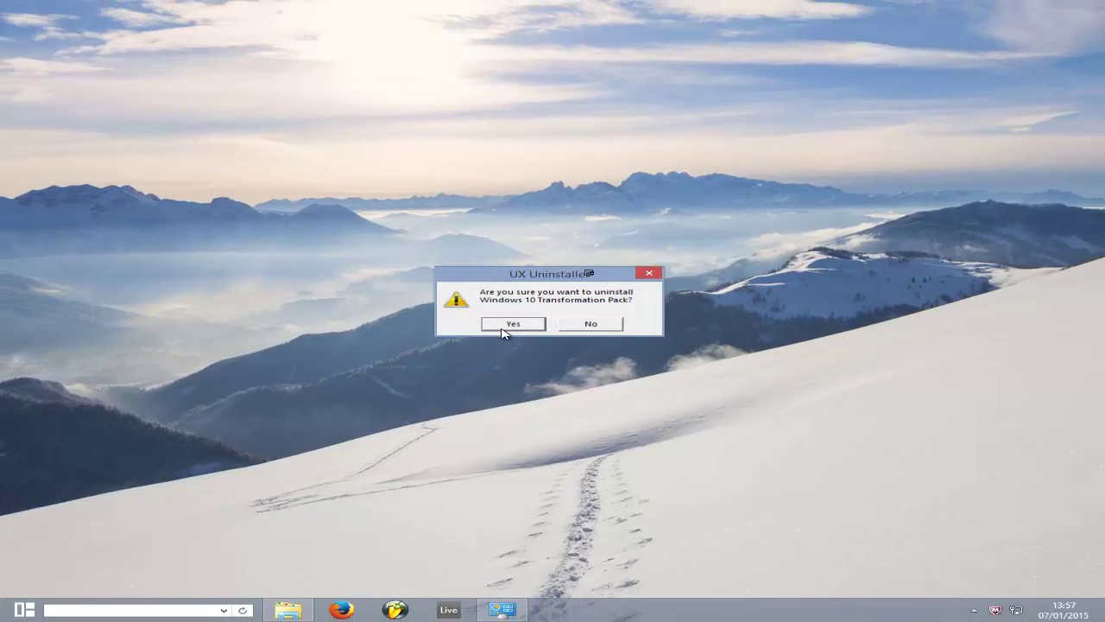